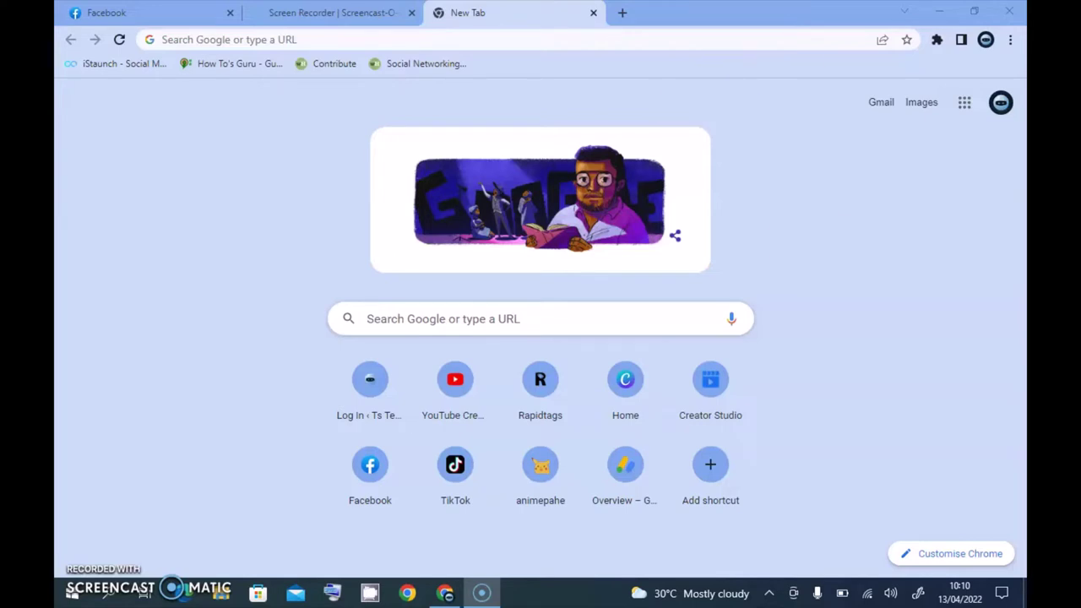
# Step: Load facebook.com in the new Chrome tab using the 'face' address-bar autocomplete
pyautogui.click(448, 40)
pyautogui.write('facebook.com')
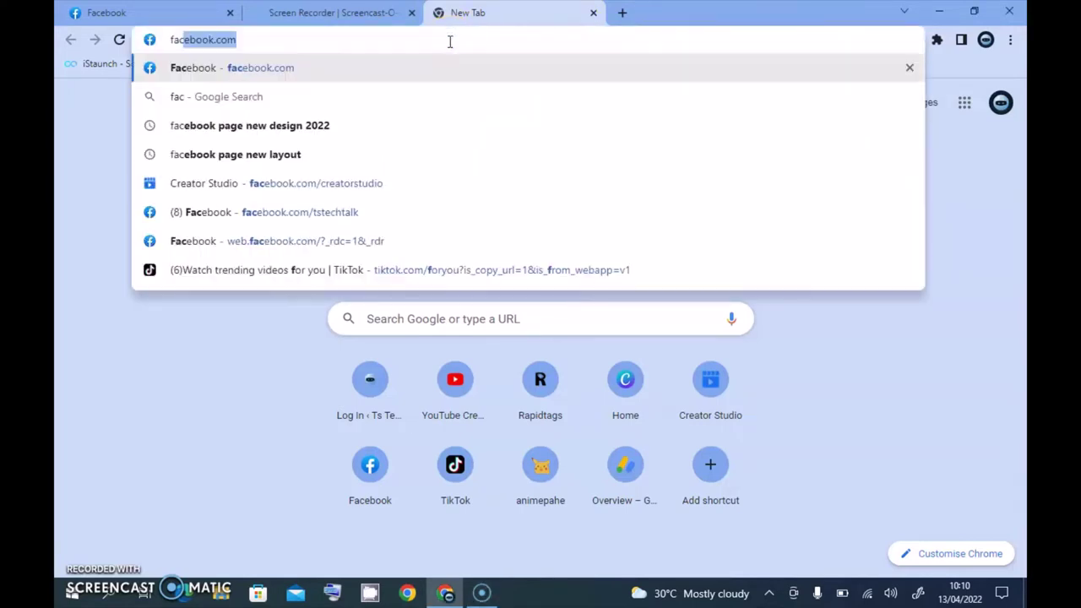
pyautogui.press('Right')
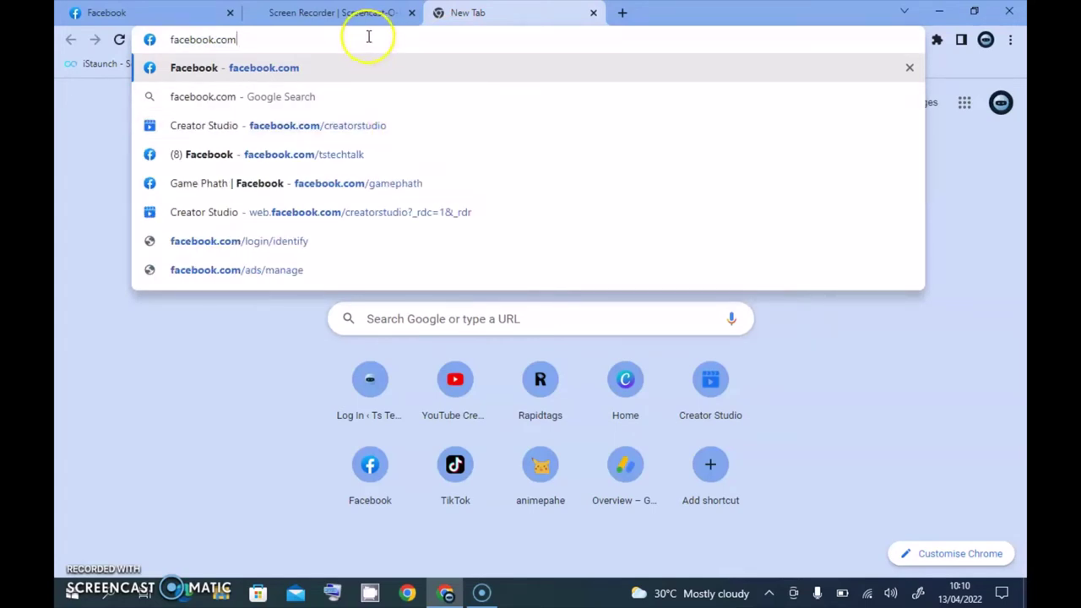
pyautogui.press('Return')
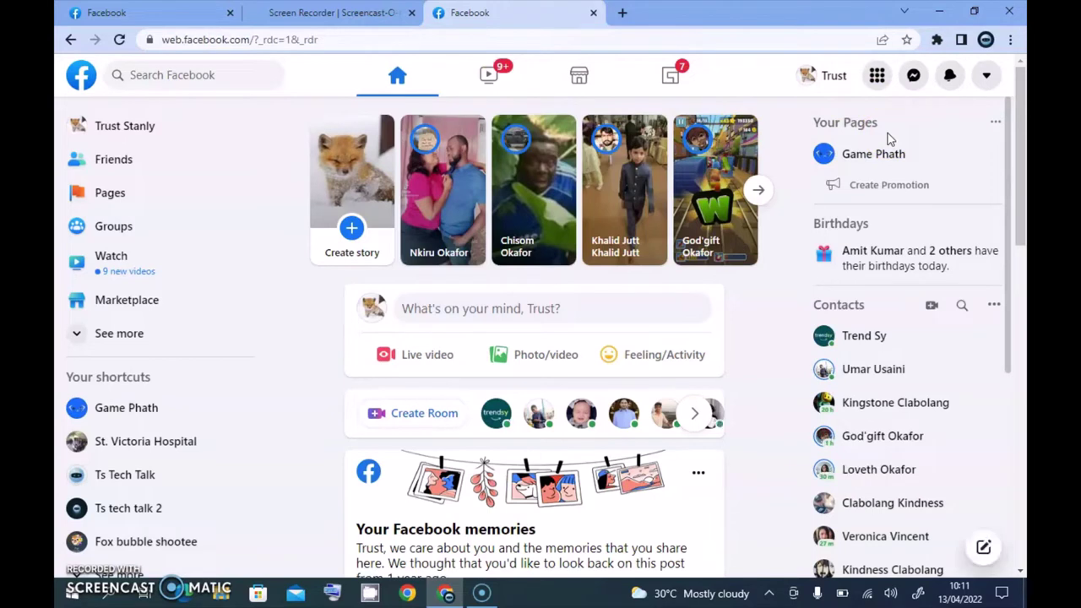
# Step: Use Switch profile in the account menu to change to the Ts Tech Talk profile
pyautogui.click(990, 76)
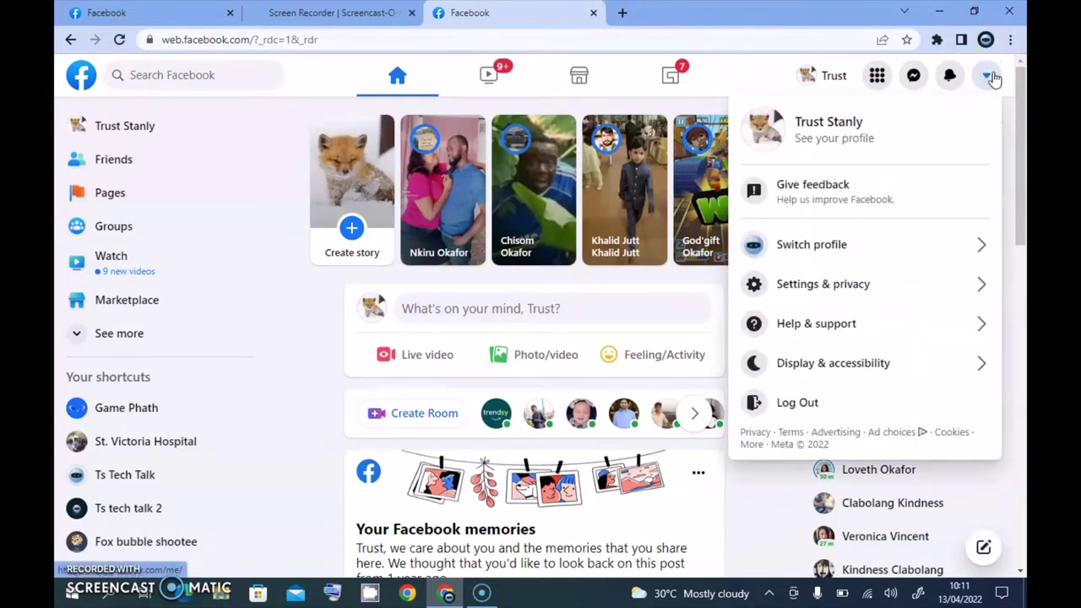
pyautogui.click(806, 241)
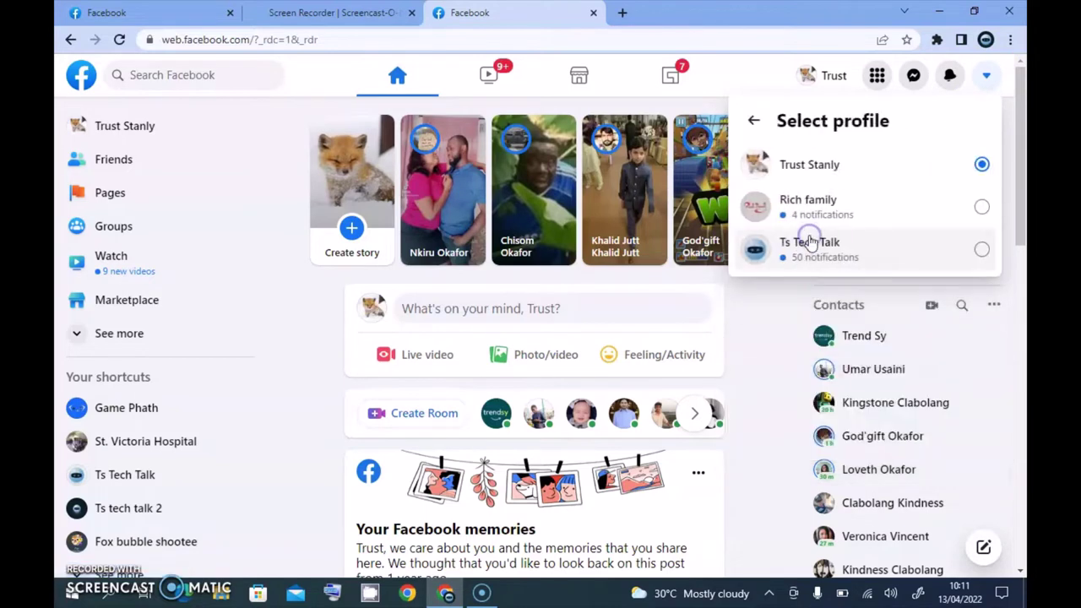
pyautogui.click(813, 244)
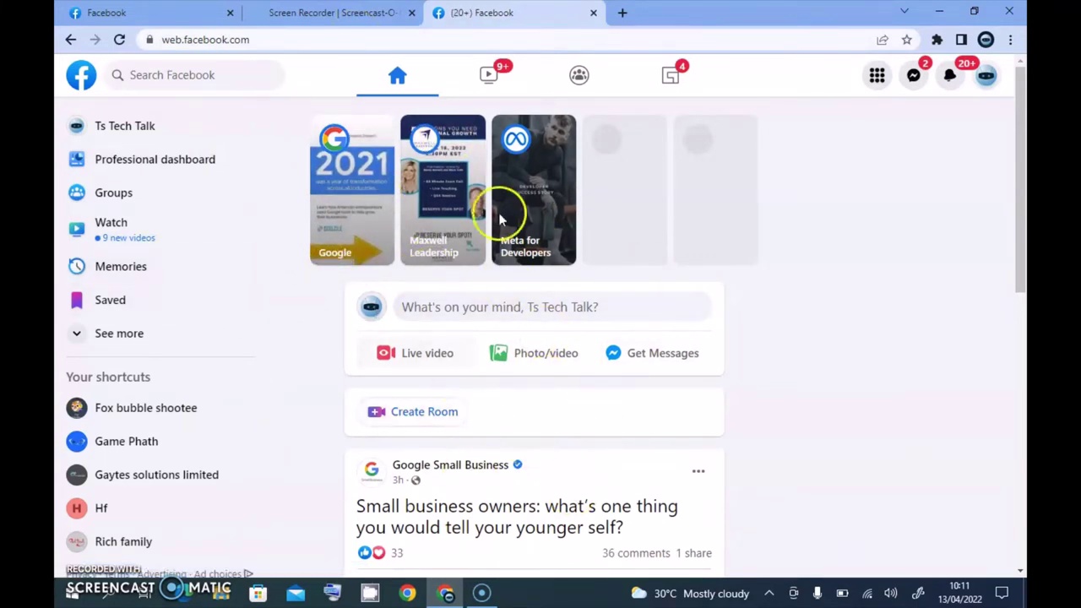
# Step: Expand See more in the left sidebar and go to the Pages section
pyautogui.click(218, 334)
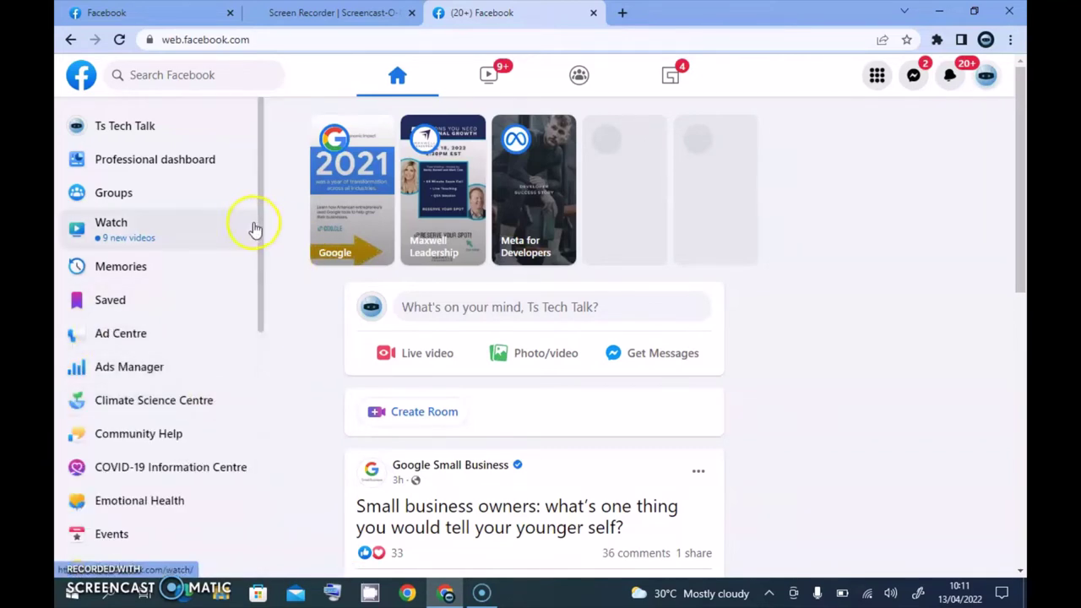
pyautogui.moveTo(254, 225)
pyautogui.mouseDown()
pyautogui.moveTo(263, 438)
pyautogui.moveTo(248, 206)
pyautogui.mouseUp()
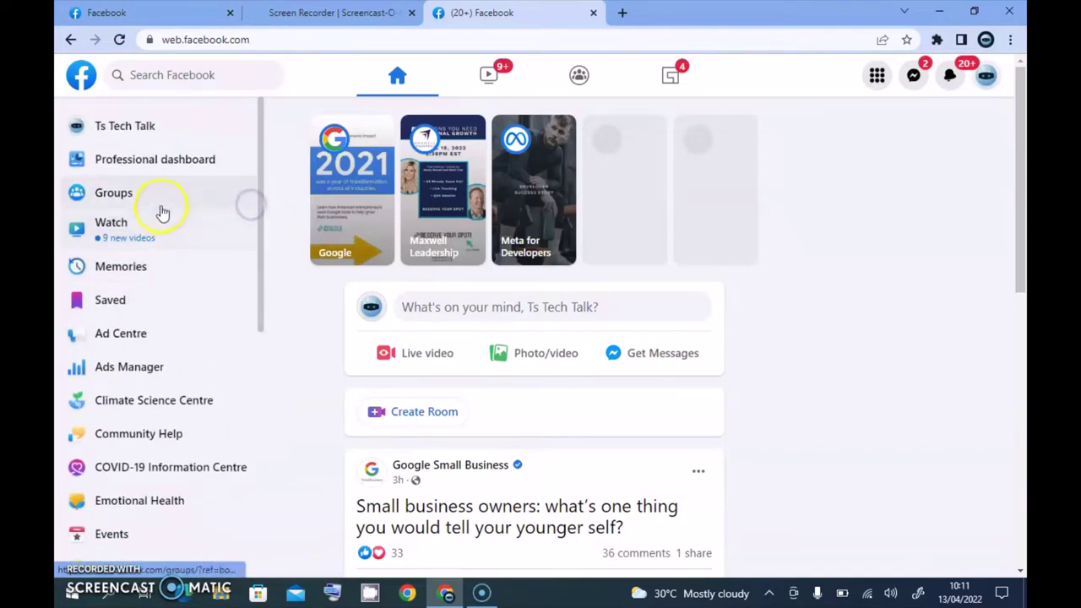
pyautogui.moveTo(261, 174); pyautogui.dragTo(265, 447)
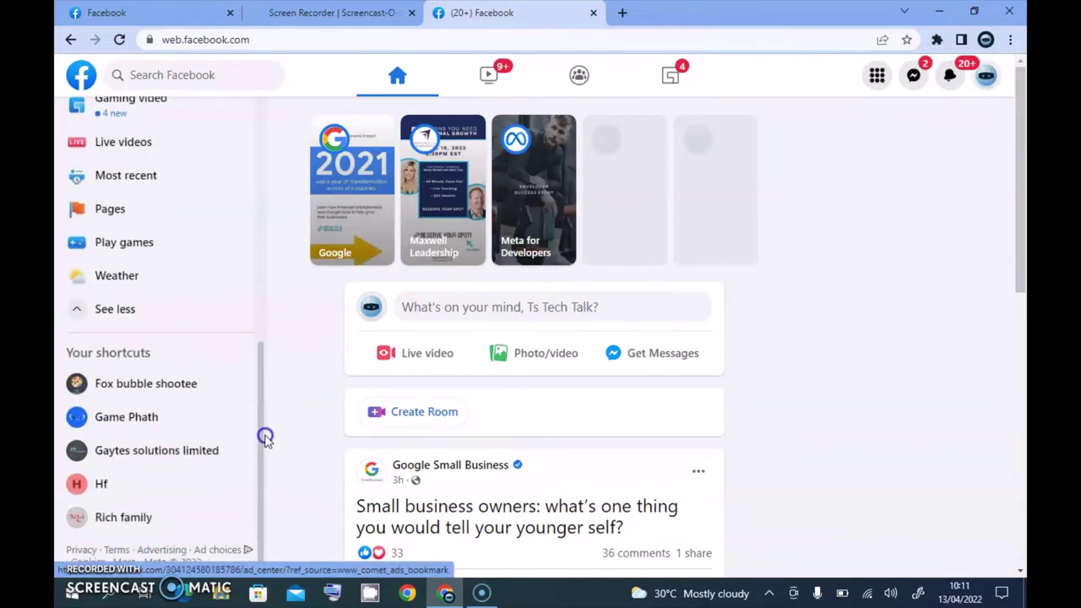
pyautogui.click(109, 208)
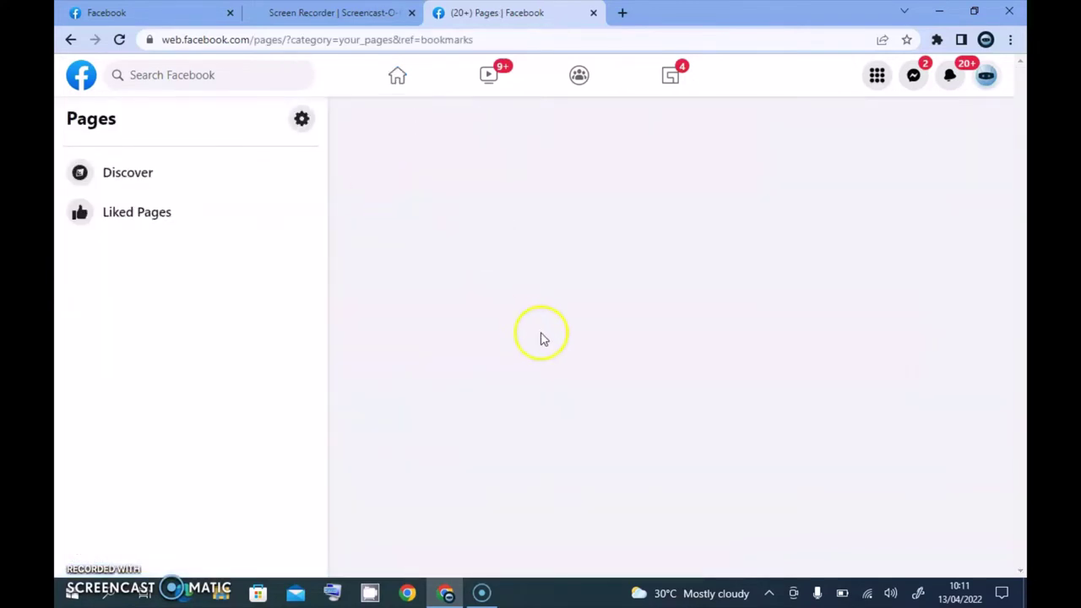
# Step: Show Liked Pages, then open and close the menus for Maxwell Leadership and Facebook App
pyautogui.click(140, 208)
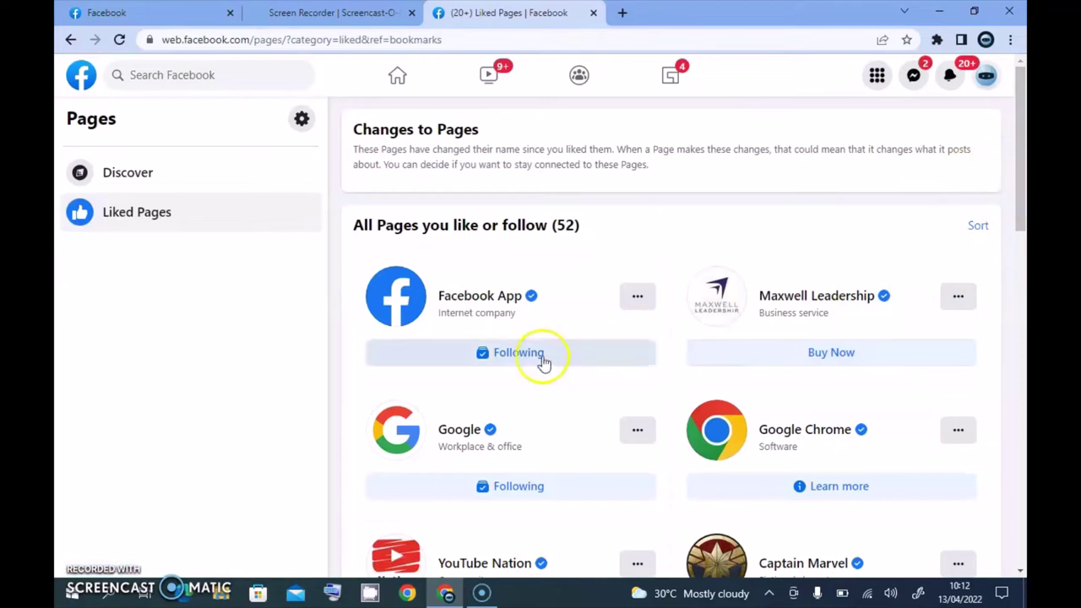
pyautogui.moveTo(1021, 203); pyautogui.dragTo(1022, 240)
pyautogui.click(958, 165)
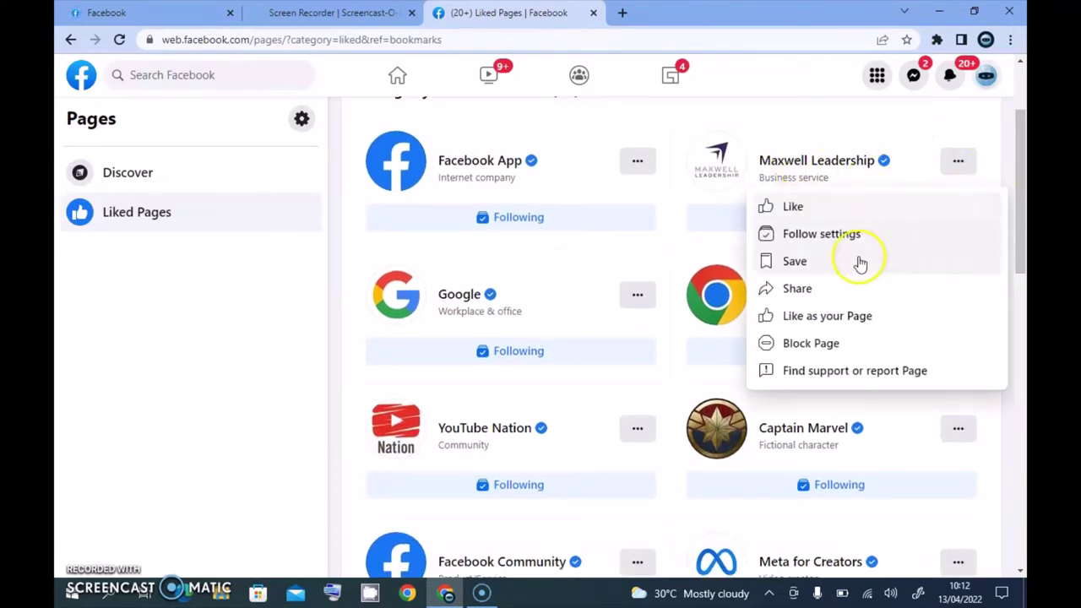
pyautogui.click(960, 163)
pyautogui.click(646, 161)
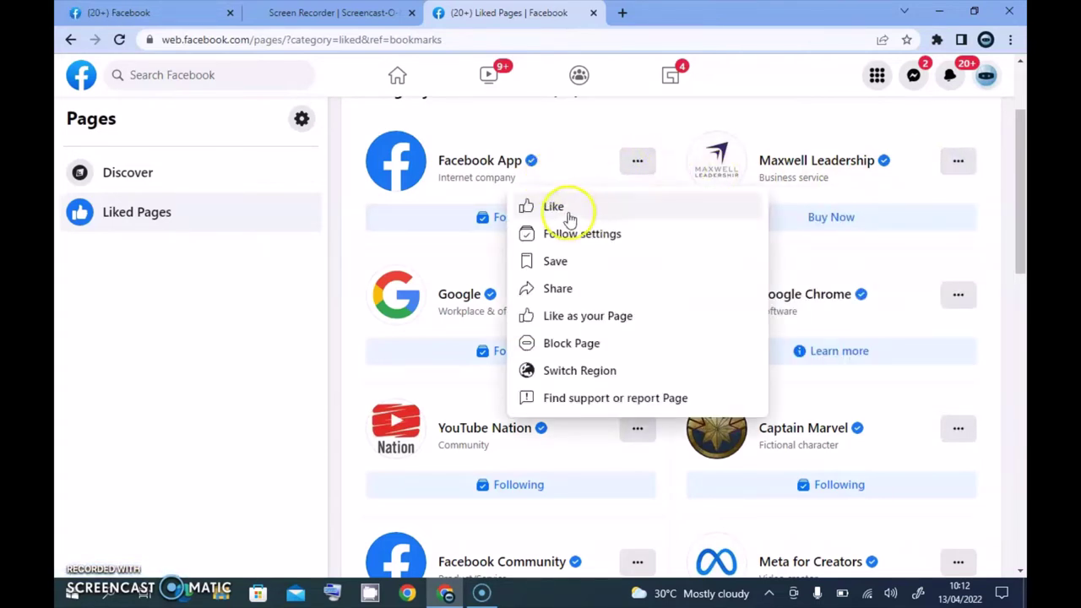
pyautogui.click(639, 161)
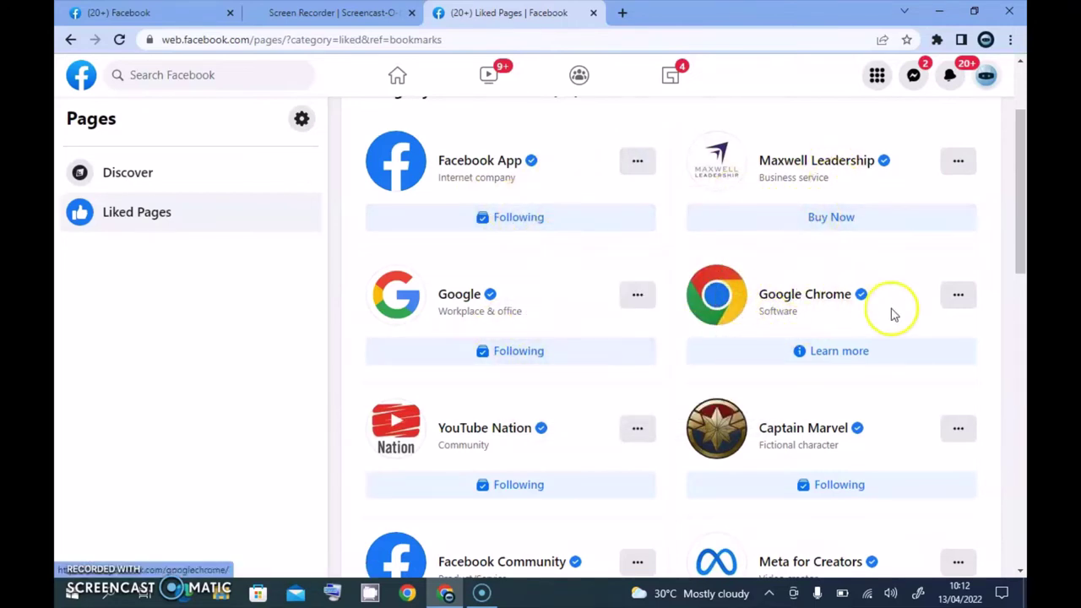
pyautogui.moveTo(1021, 194); pyautogui.dragTo(1022, 518)
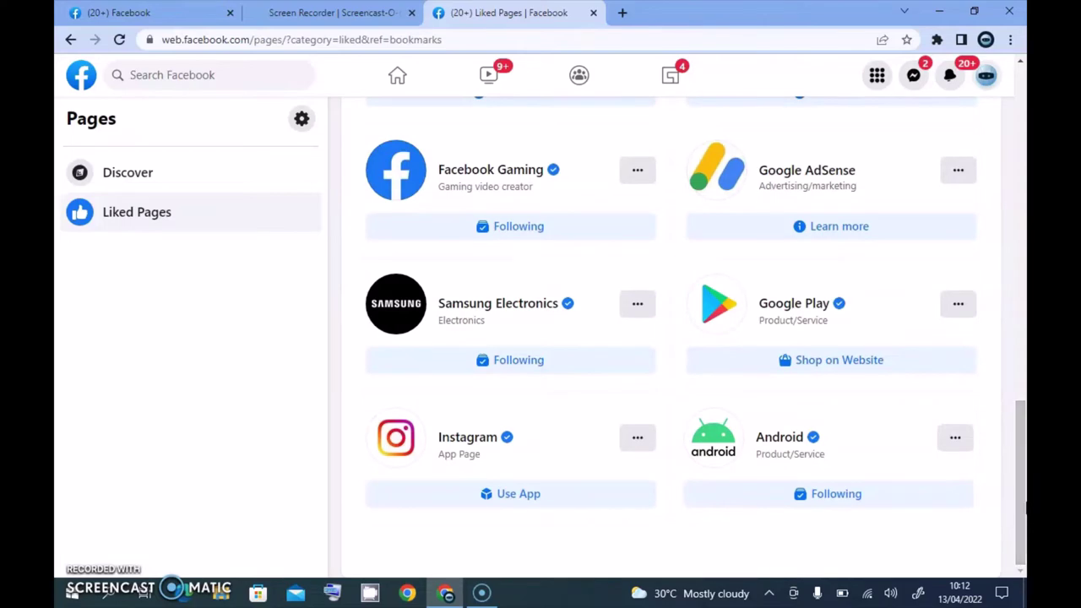
pyautogui.moveTo(1020, 418); pyautogui.dragTo(1024, 203)
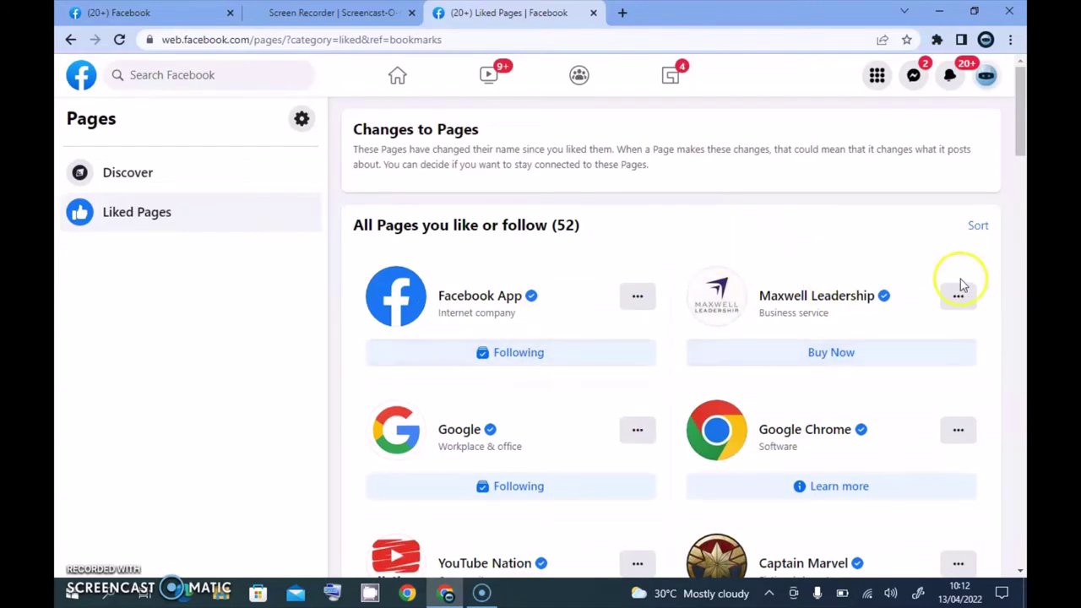
pyautogui.moveTo(1022, 135); pyautogui.dragTo(1021, 139)
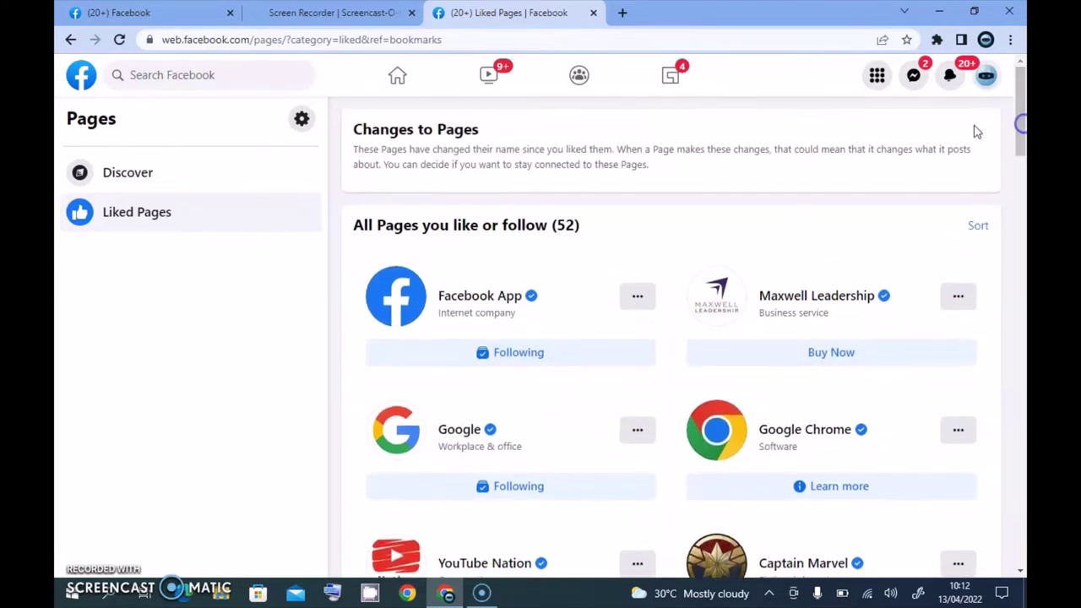
pyautogui.moveTo(358, 149); pyautogui.dragTo(629, 161)
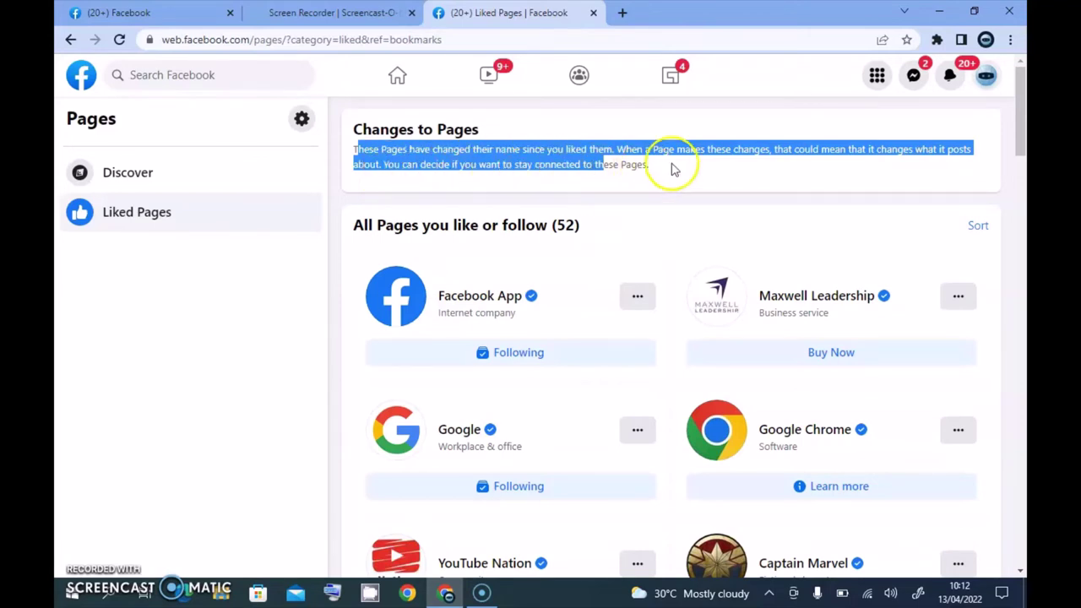
# Step: Sort the 52 liked pages by Recently liked first
pyautogui.click(1001, 173)
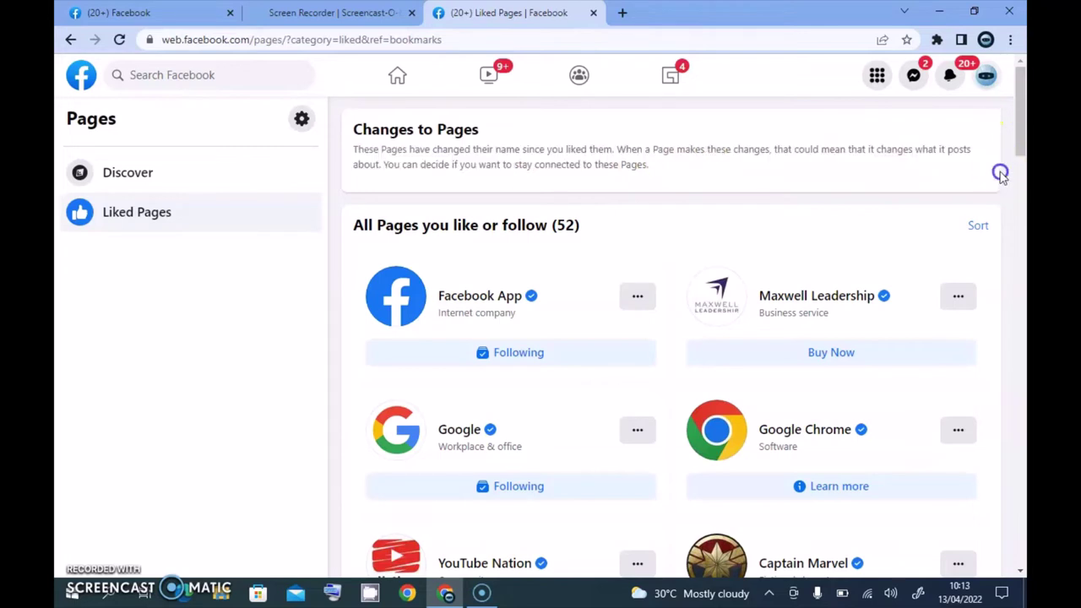
pyautogui.click(977, 230)
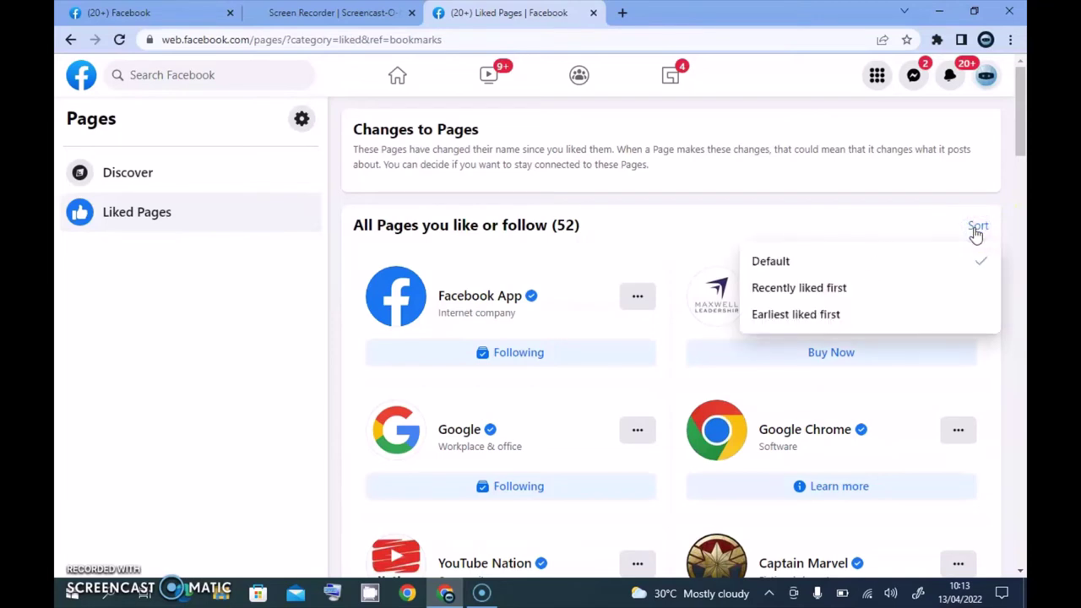
pyautogui.click(814, 288)
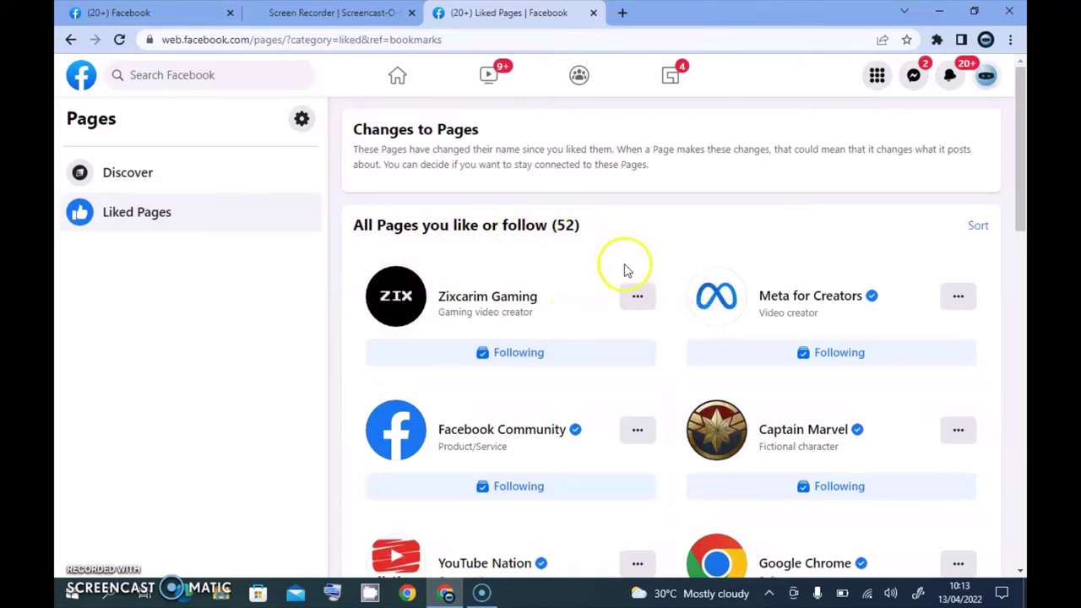
# Step: Unfollow Zixcarim Gaming by switching on Unfollow this Page and updating
pyautogui.click(516, 355)
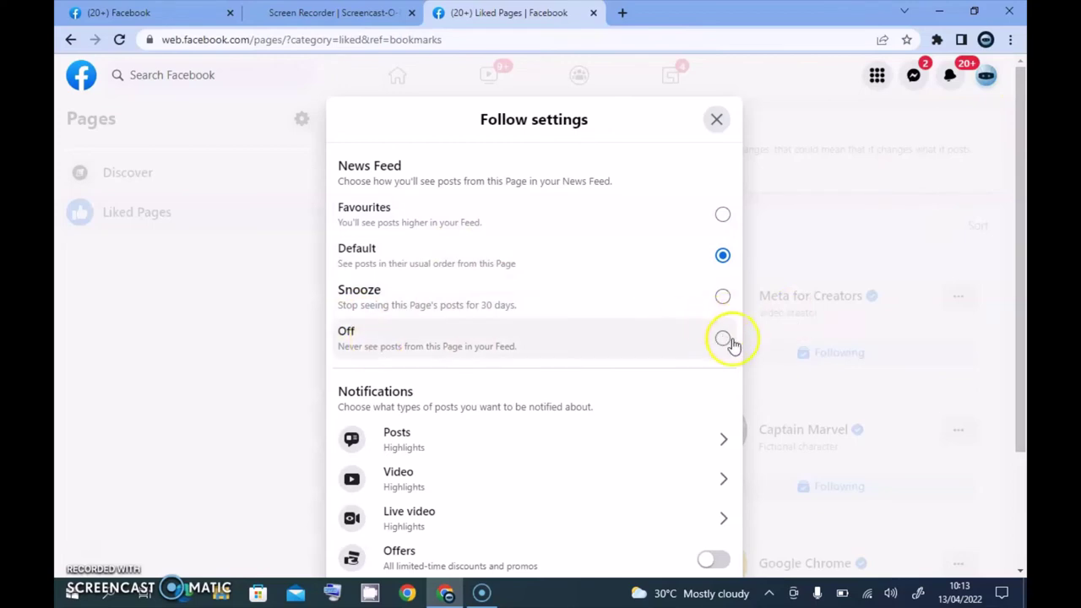
pyautogui.scroll(-2, 1014, 241)
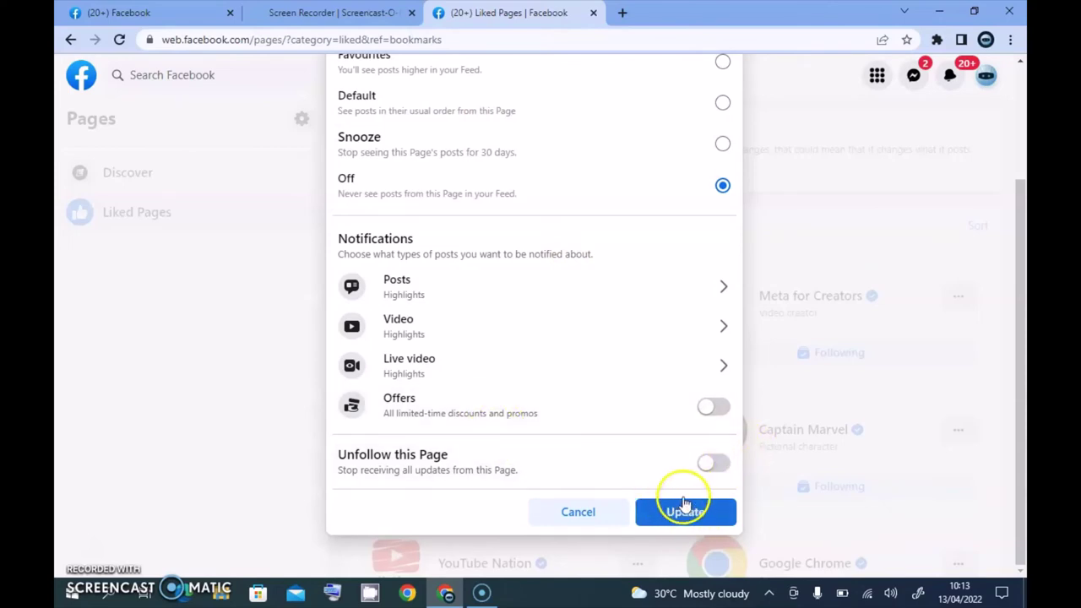
pyautogui.click(716, 465)
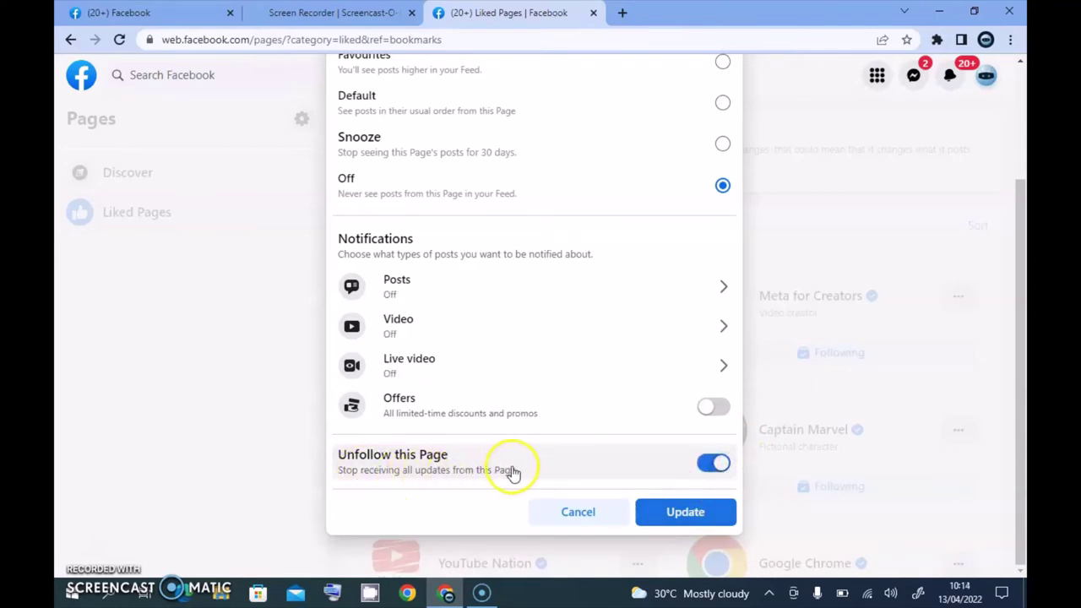
pyautogui.click(697, 512)
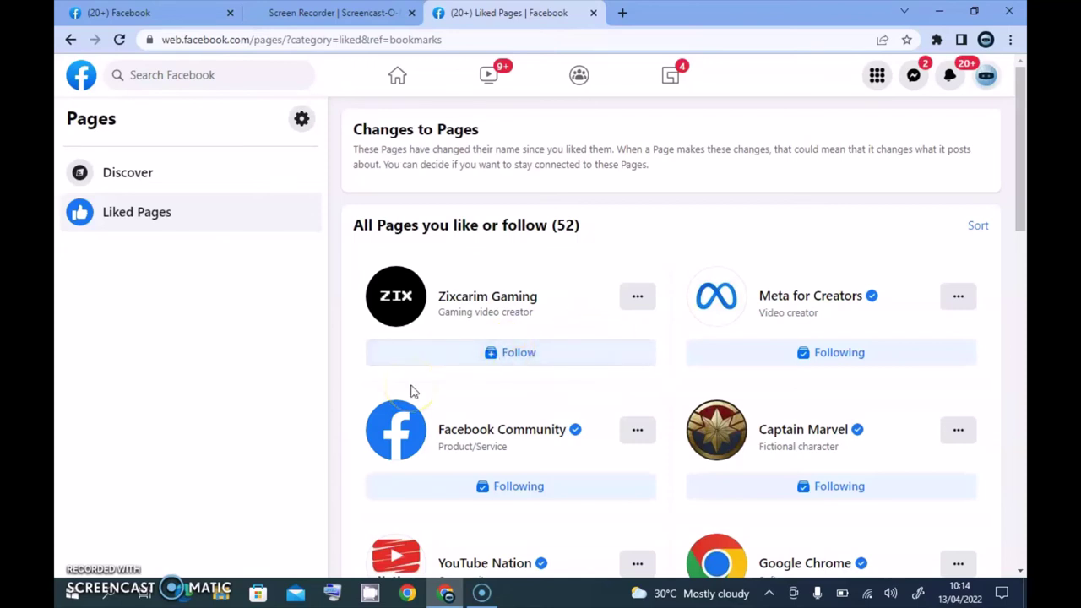
# Step: Reload the Liked Pages list and sort it by Recently liked first
pyautogui.press('F5')
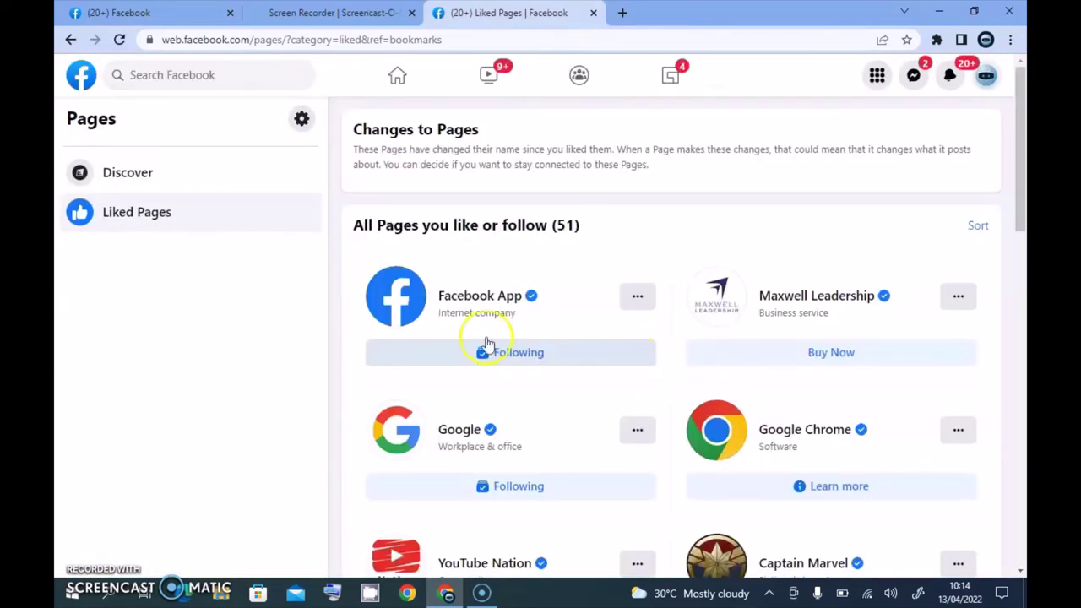
pyautogui.click(978, 228)
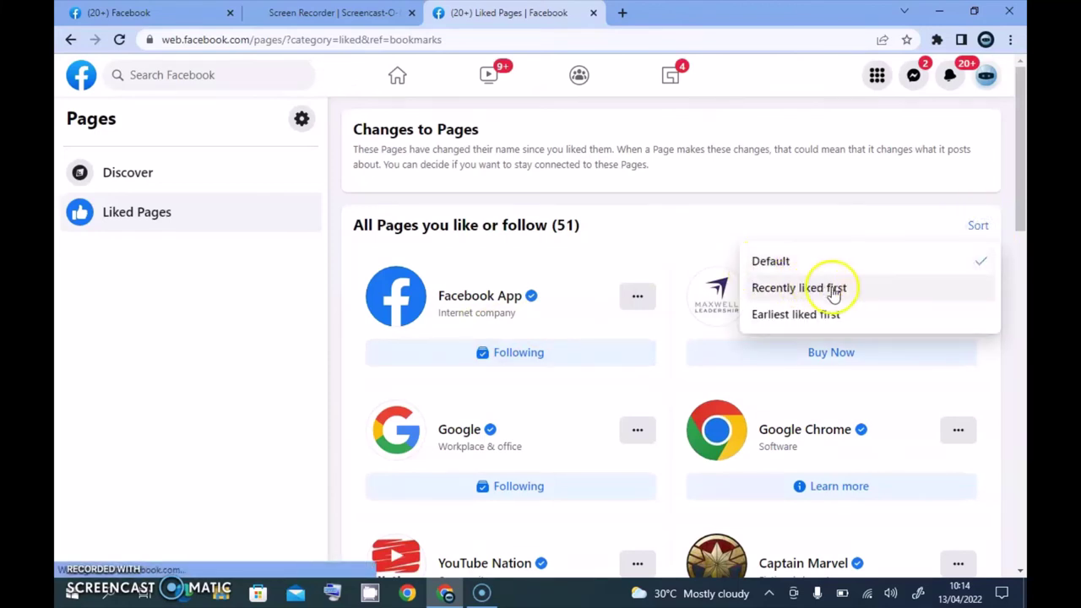
pyautogui.click(834, 288)
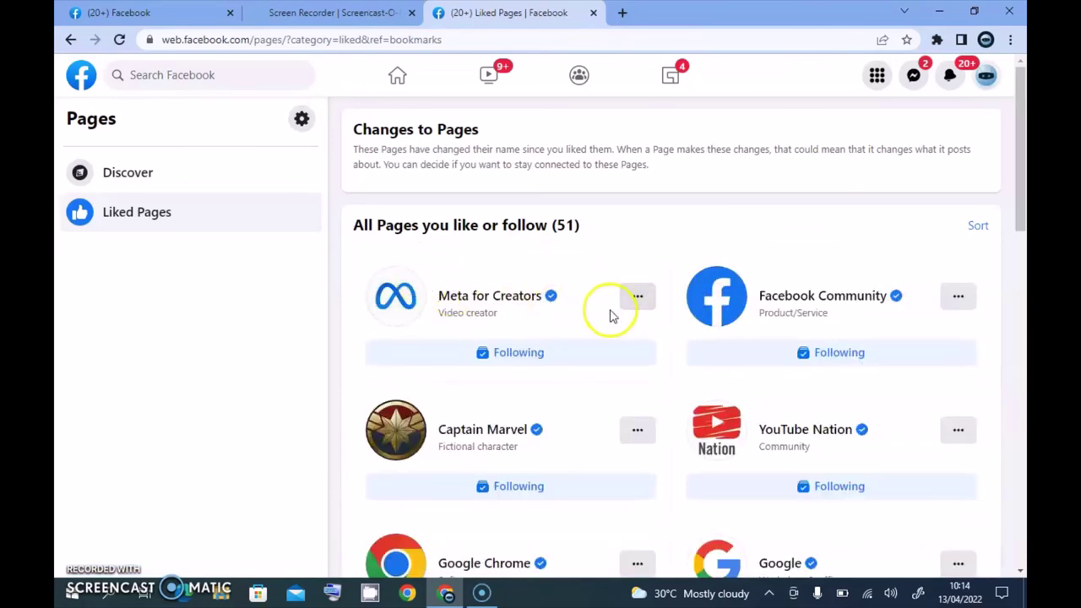
# Step: Try Earliest liked first, return to Recently liked first, and scroll the 51-page list
pyautogui.click(985, 226)
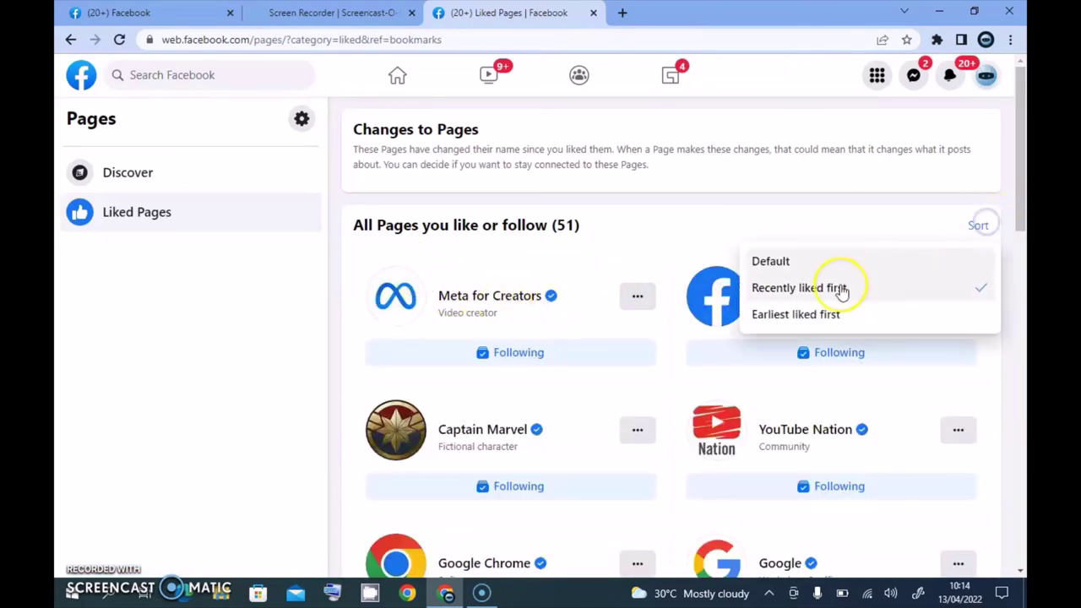
pyautogui.click(807, 319)
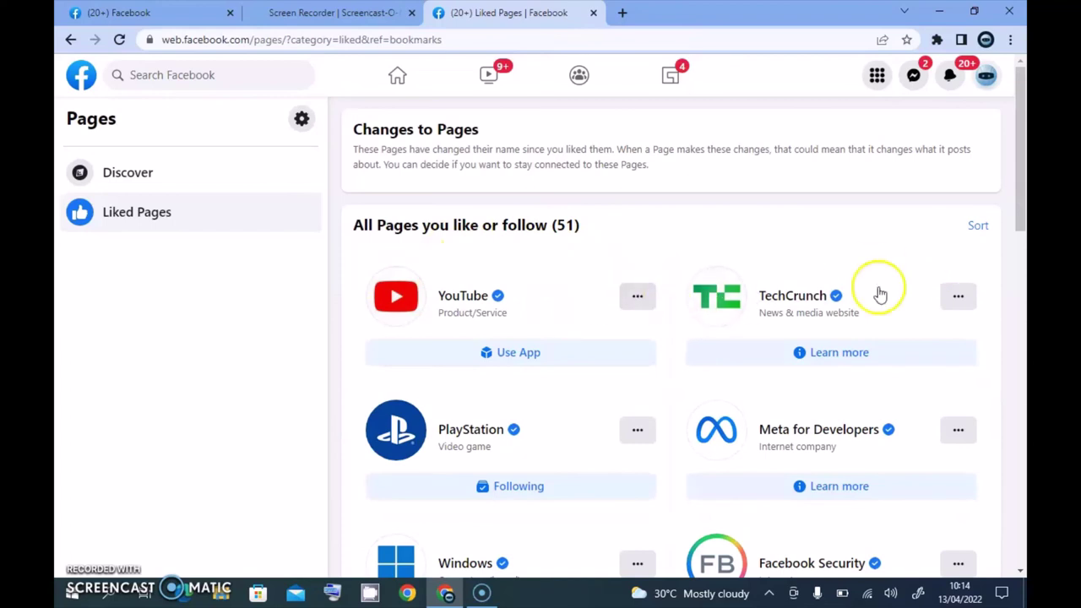
pyautogui.click(979, 228)
pyautogui.click(807, 291)
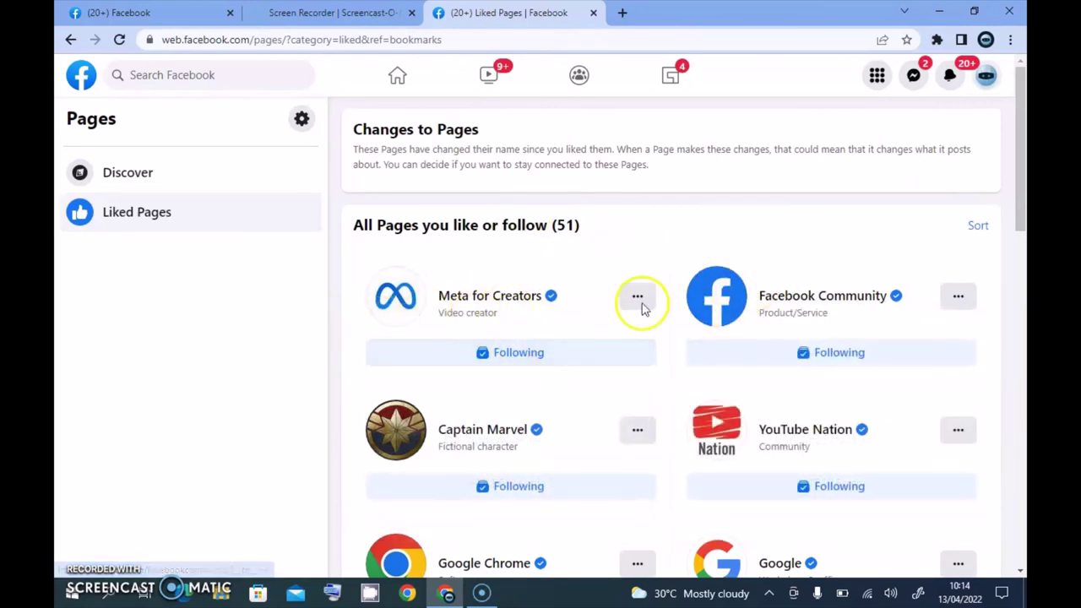
pyautogui.moveTo(1020, 179); pyautogui.dragTo(1022, 473)
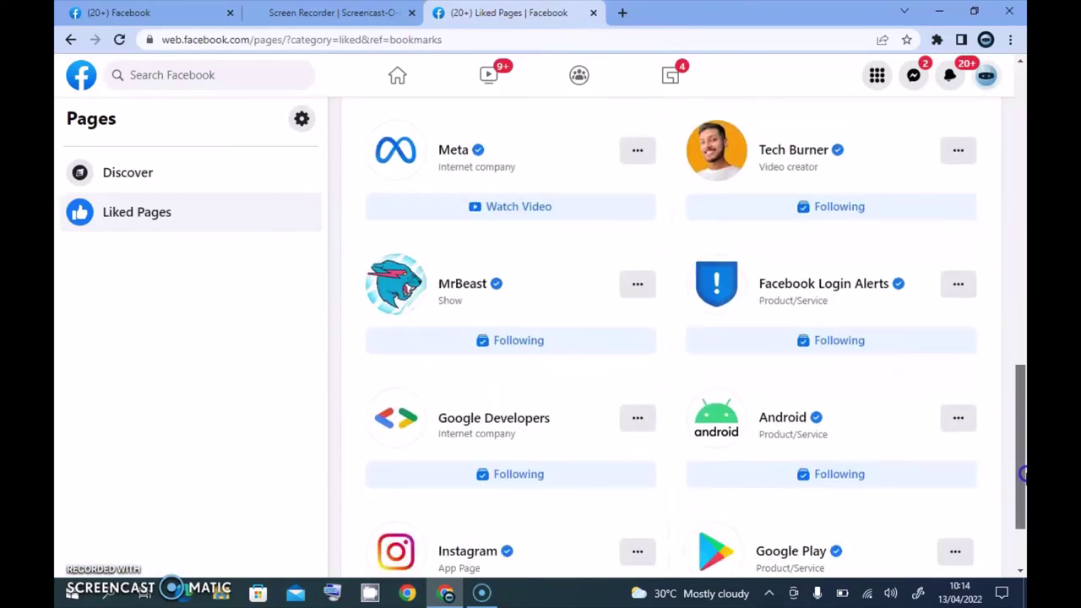